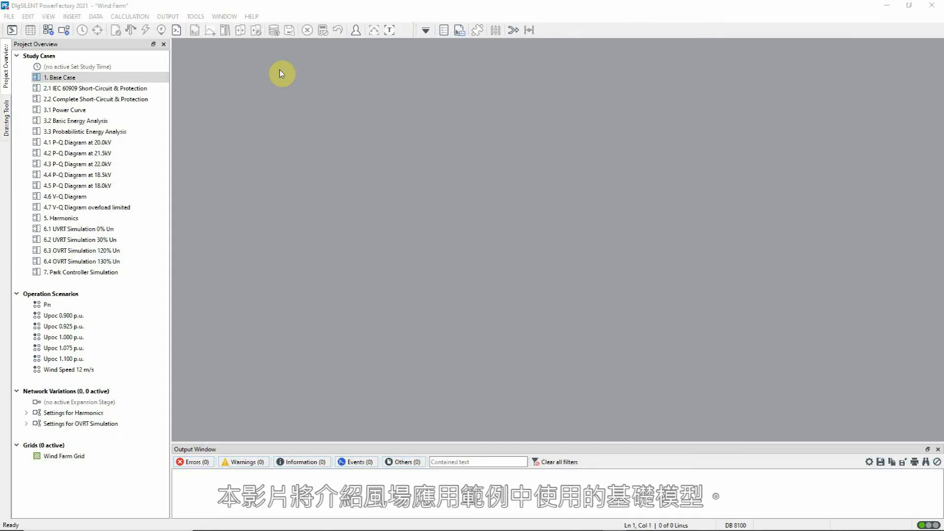
Activate the study case "1. Base Case".
{"action": "right_click", "coordinate": [163, 80]}
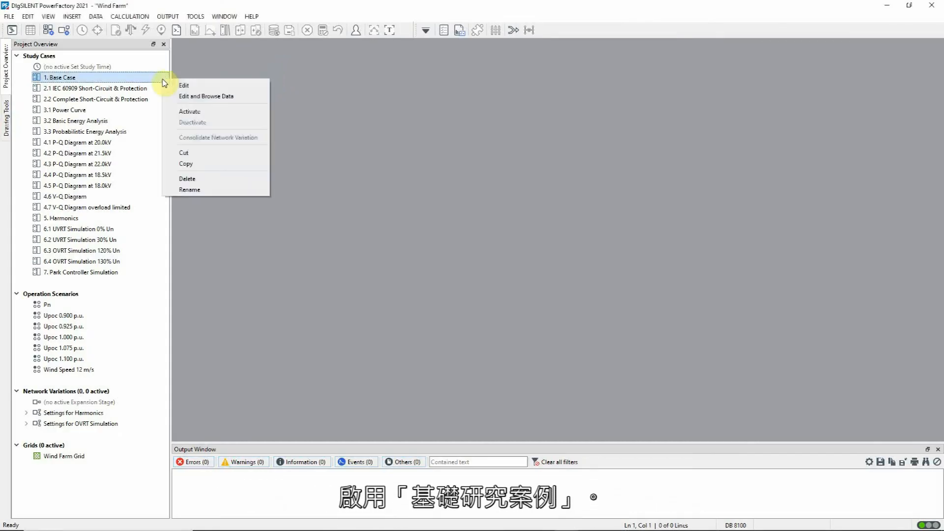
{"action": "left_click", "coordinate": [186, 111]}
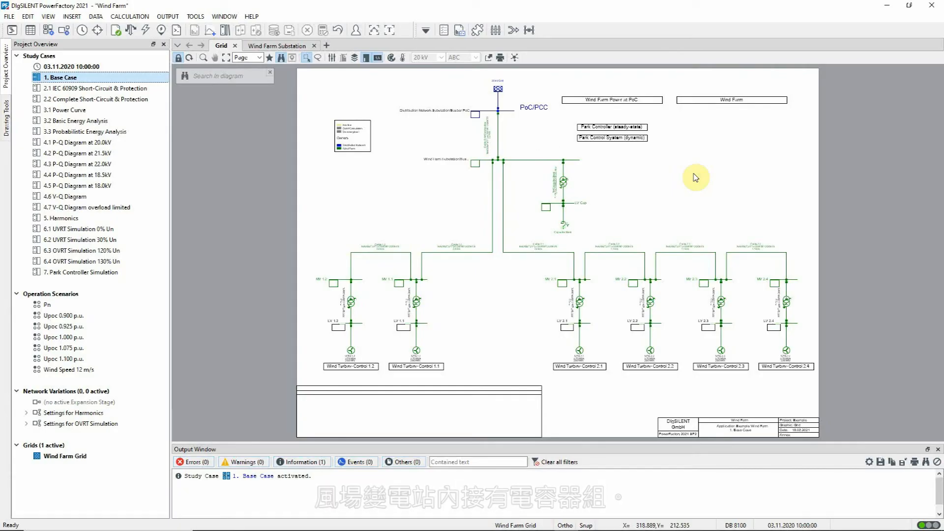
Examine the detailed graphic of the wind farm substation from its busbar, and return to the grid overview diagram.
{"action": "right_click", "coordinate": [535, 160]}
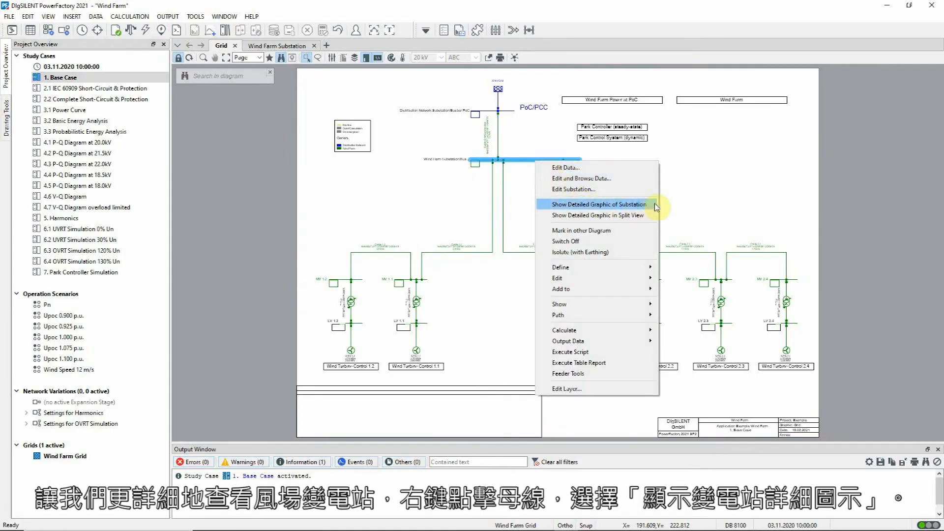
{"action": "left_click", "coordinate": [599, 204]}
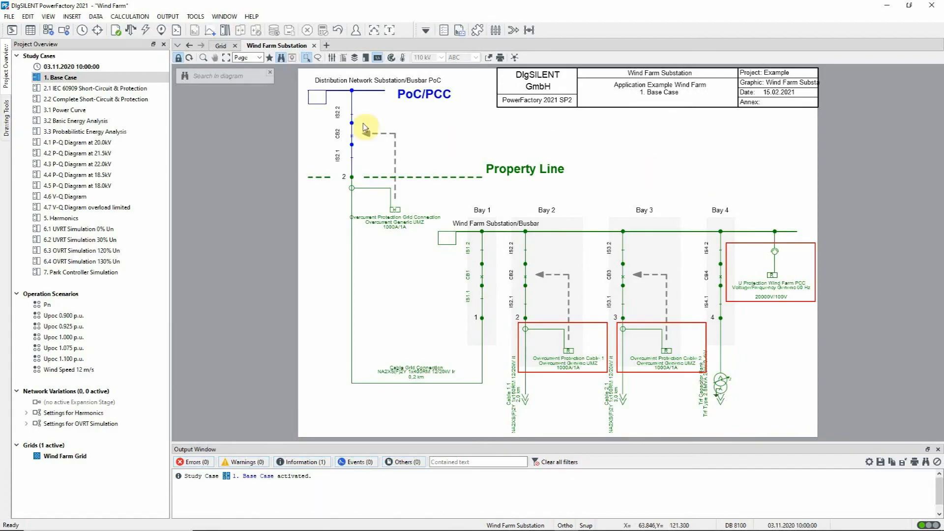
{"action": "left_click", "coordinate": [222, 46]}
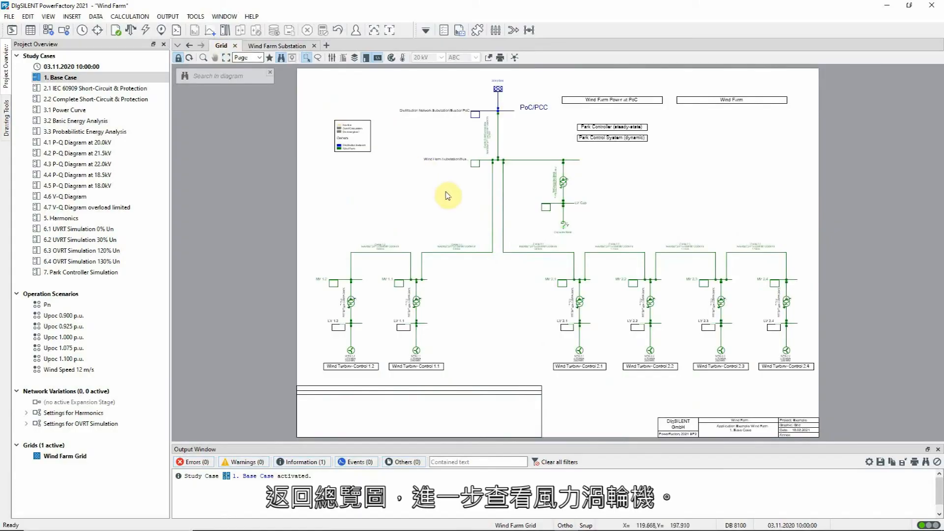
Review wind turbine generator WTG 1.2's basic data, load flow dispatch, wind power curve and operational limits, leaving them unedited.
{"action": "double_click", "coordinate": [350, 353]}
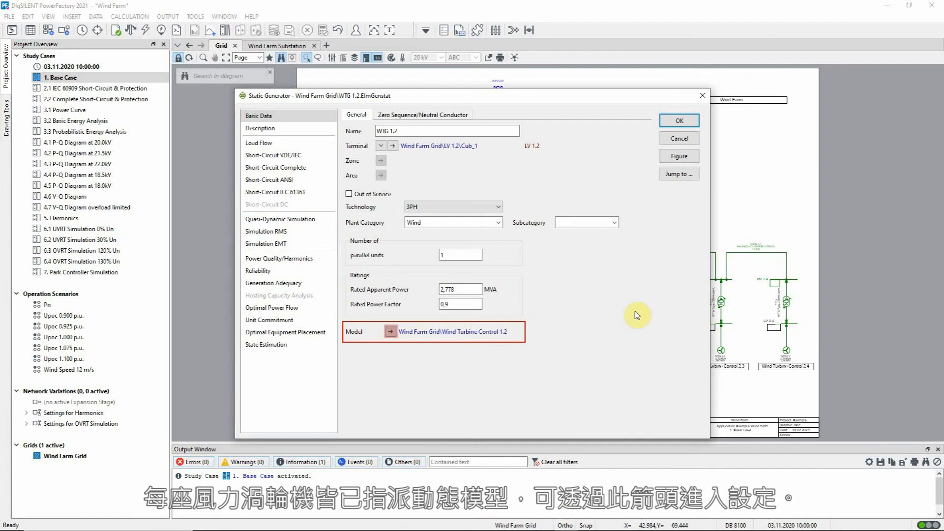
{"action": "left_click", "coordinate": [330, 146]}
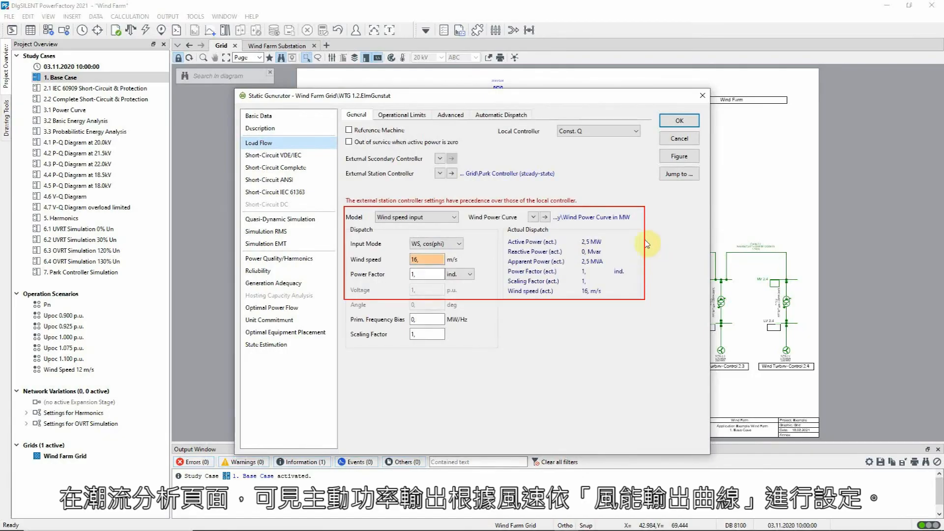
{"action": "left_click", "coordinate": [546, 218]}
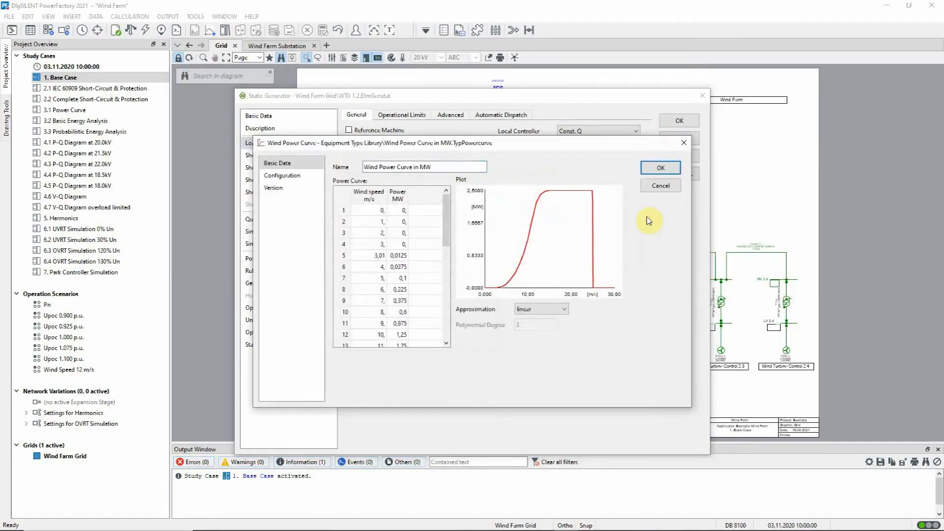
{"action": "left_click", "coordinate": [668, 188]}
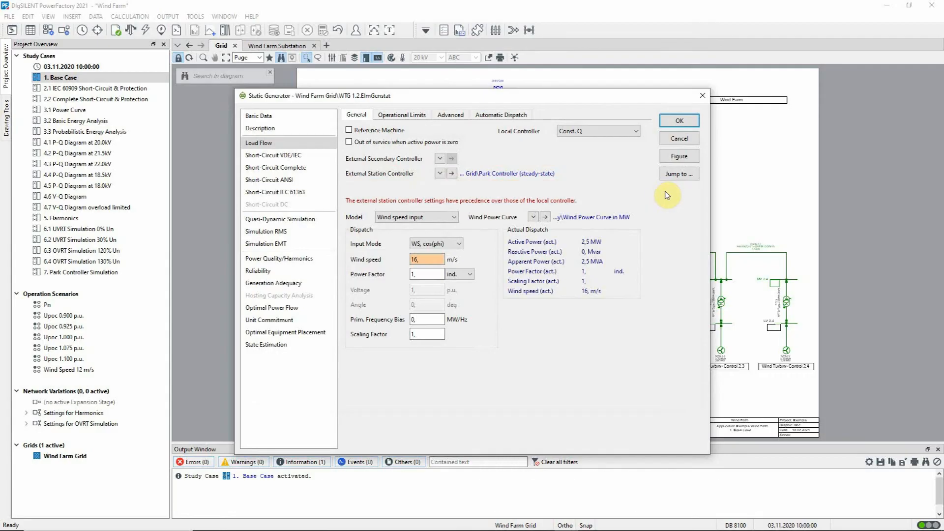
{"action": "left_click", "coordinate": [410, 116]}
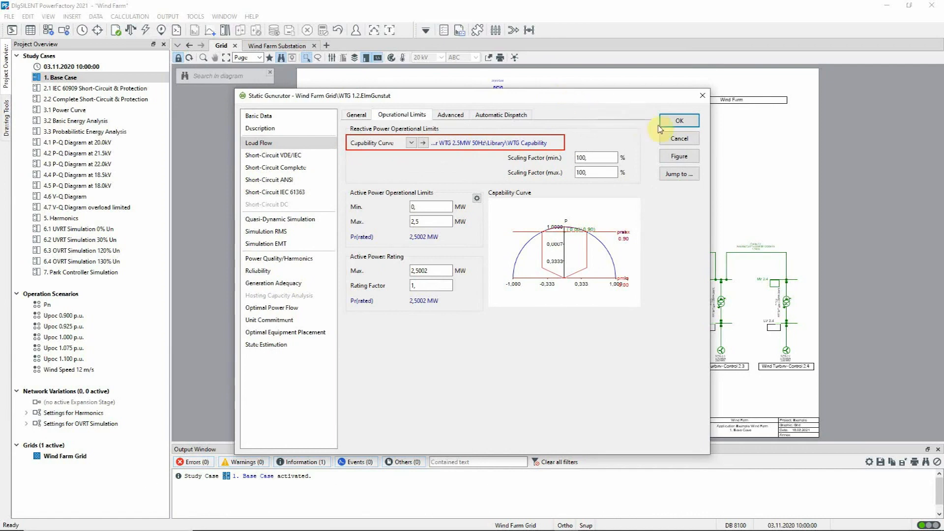
{"action": "left_click", "coordinate": [692, 141]}
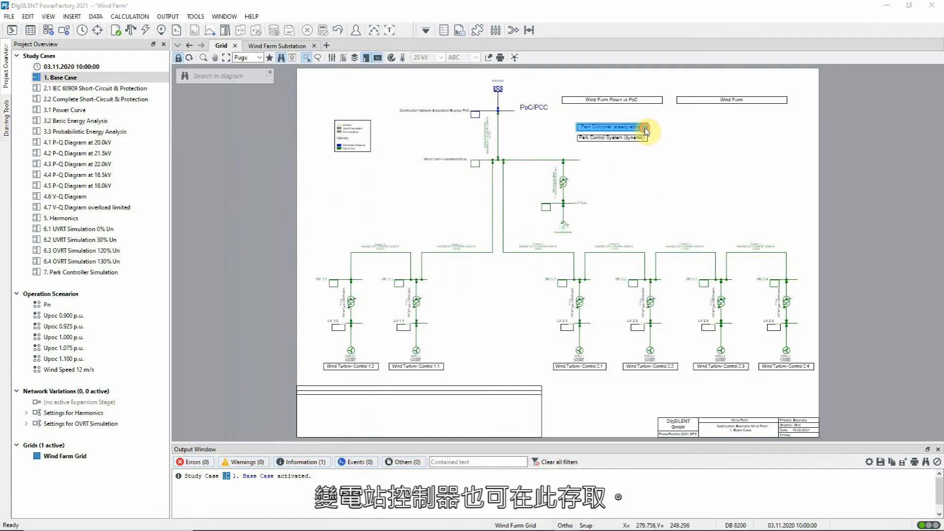
Inspect the steady-state park controller's machine list, load flow control settings and reactive power distribution, and close it without changes.
{"action": "double_click", "coordinate": [645, 128]}
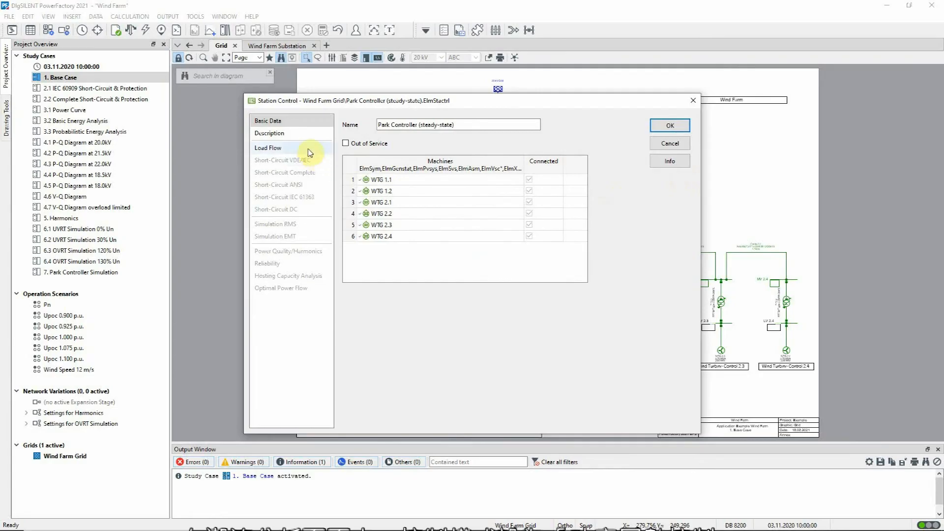
{"action": "left_click", "coordinate": [268, 147]}
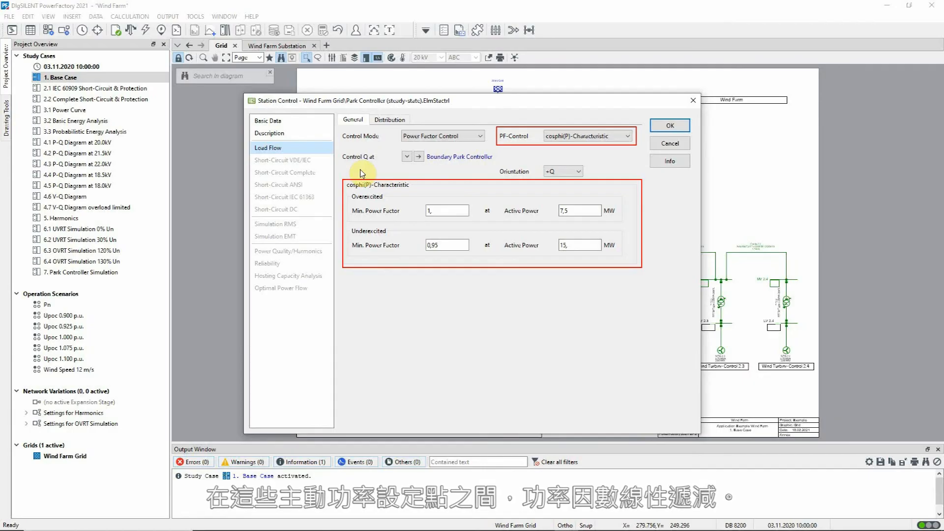
{"action": "left_click", "coordinate": [389, 120]}
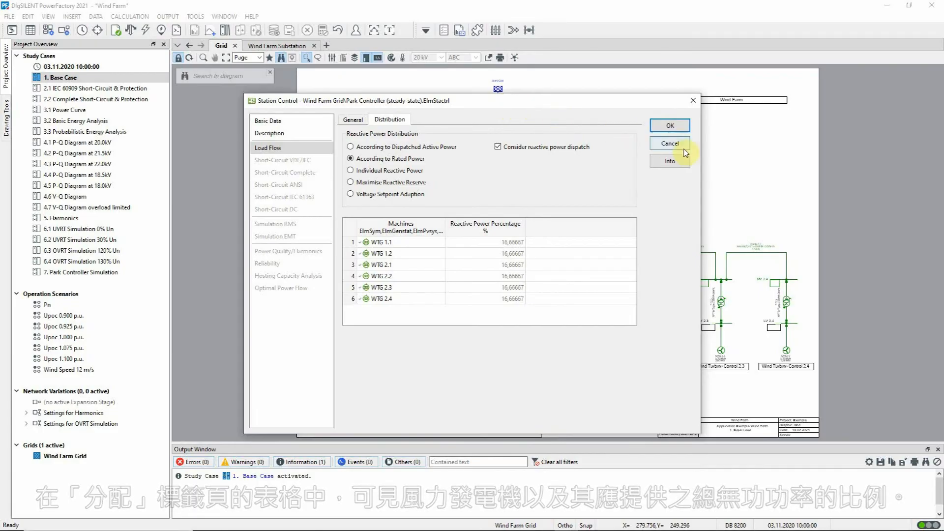
{"action": "left_click", "coordinate": [670, 143]}
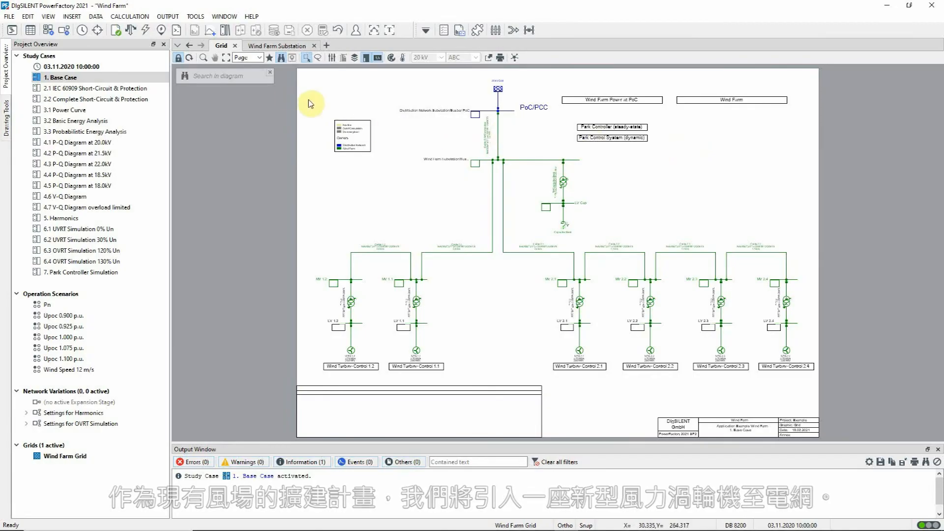
Make the grid diagram editable and insert a new node into Cable 1.1 at position 1 km.
{"action": "left_click", "coordinate": [178, 58]}
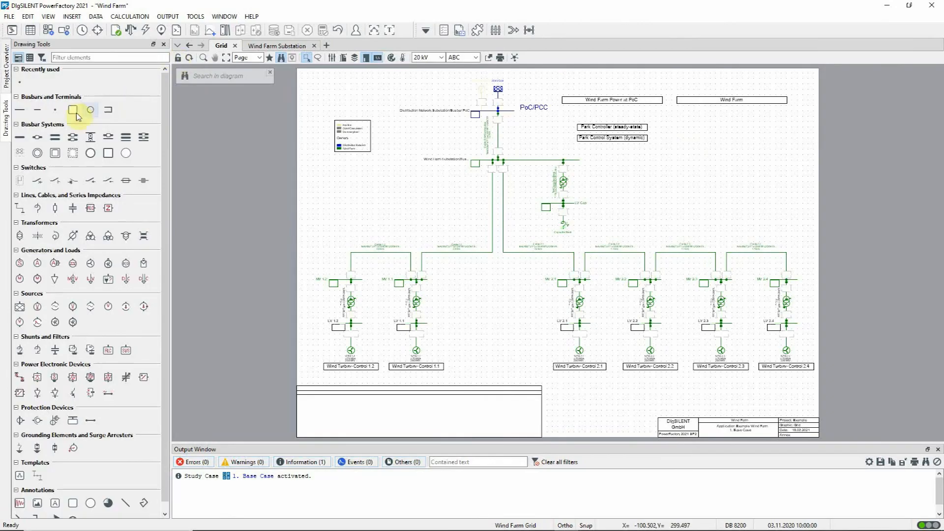
{"action": "left_click", "coordinate": [57, 110]}
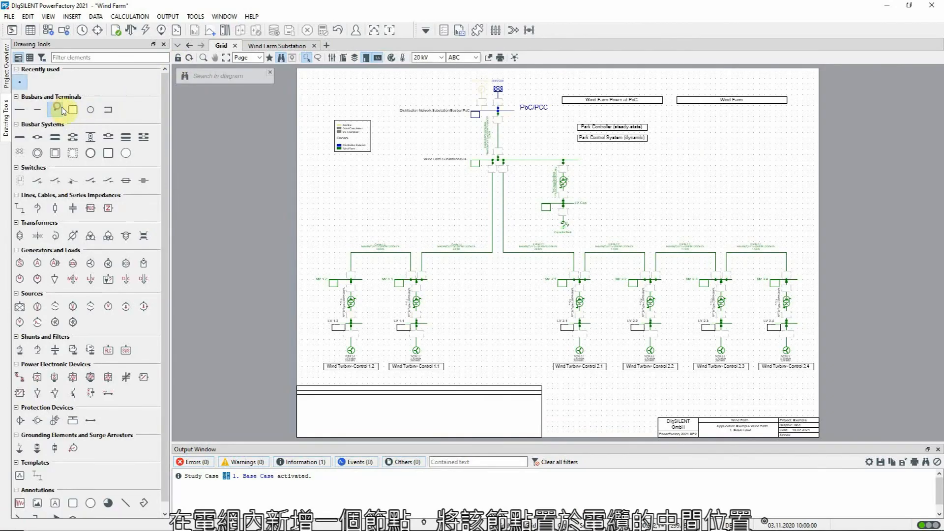
{"action": "left_click", "coordinate": [468, 255]}
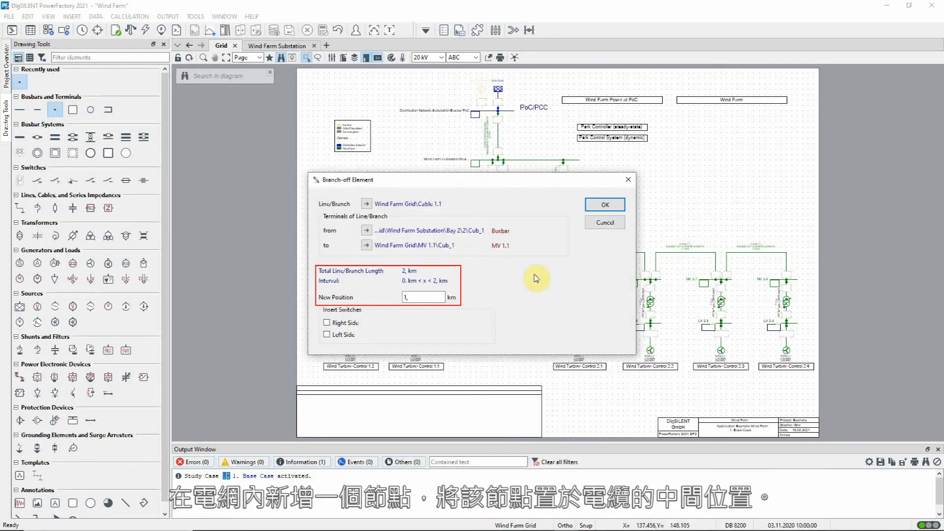
{"action": "left_click", "coordinate": [603, 206]}
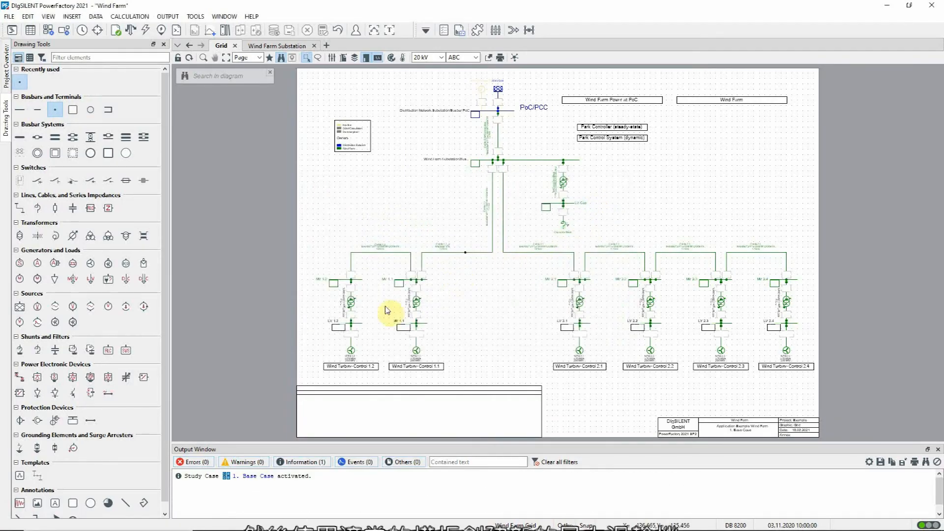
Place the project template Fully Rated Converter WTG 2.5MW below the new node on Cable 1.1 and connect it there.
{"action": "left_click", "coordinate": [19, 475]}
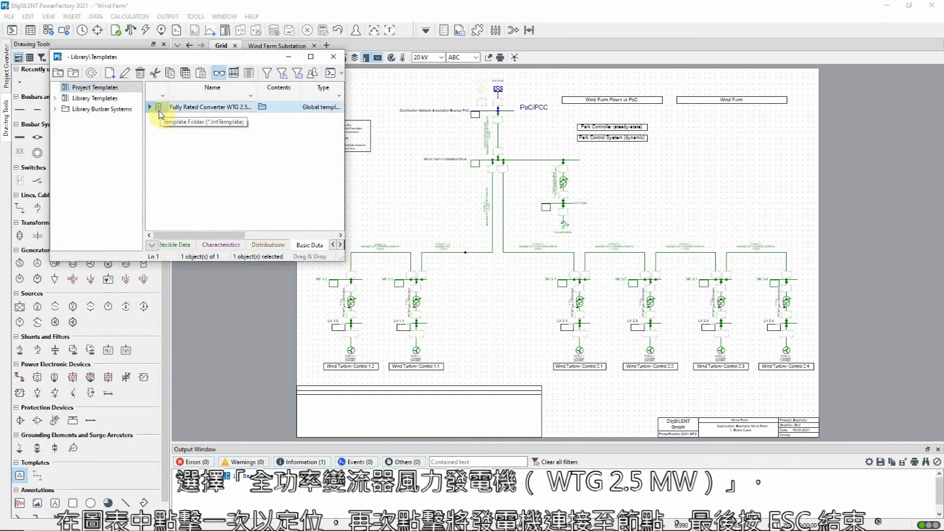
{"action": "left_click", "coordinate": [457, 289]}
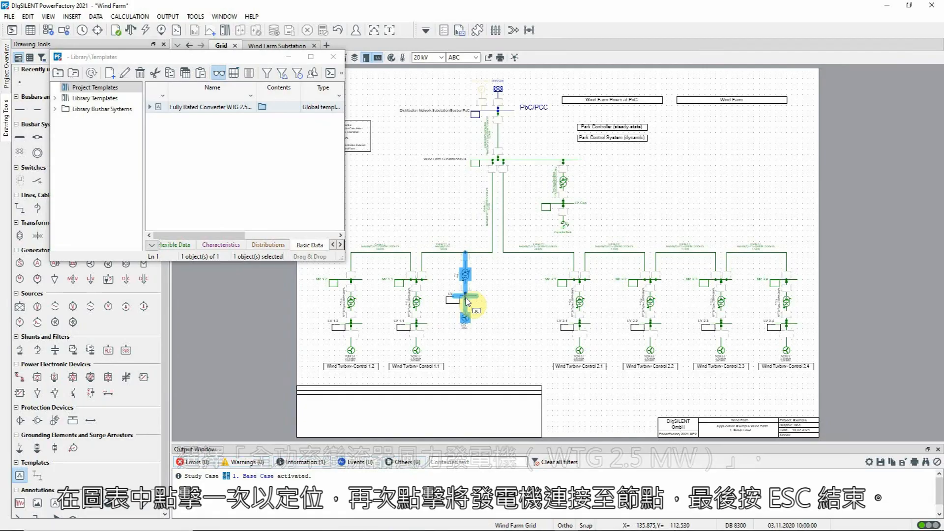
{"action": "key", "text": "Escape"}
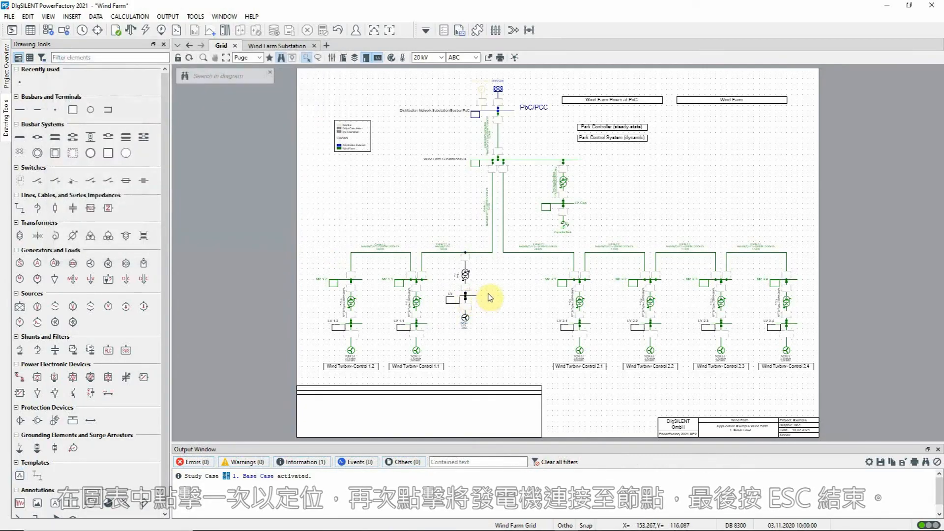
Check the new turbine generator's load flow dispatch, capability curve and assigned dynamic model.
{"action": "double_click", "coordinate": [466, 317]}
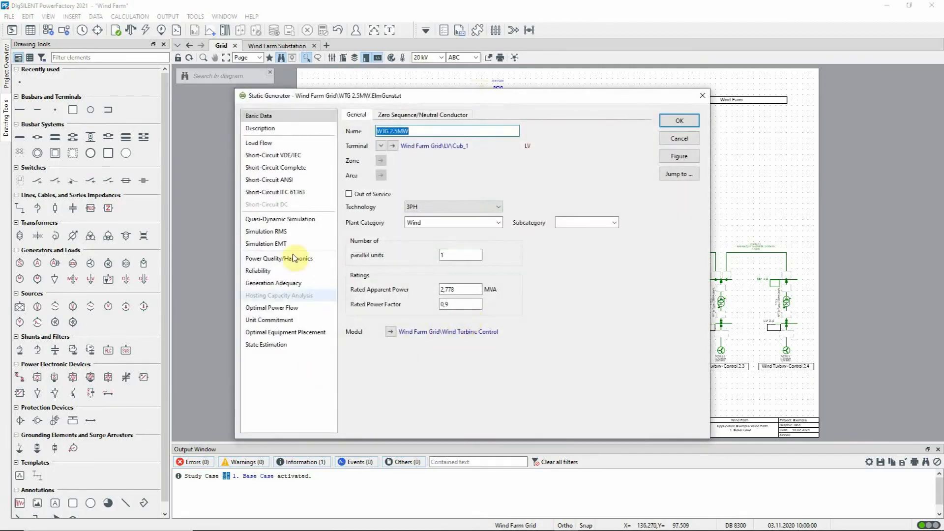
{"action": "left_click", "coordinate": [259, 143]}
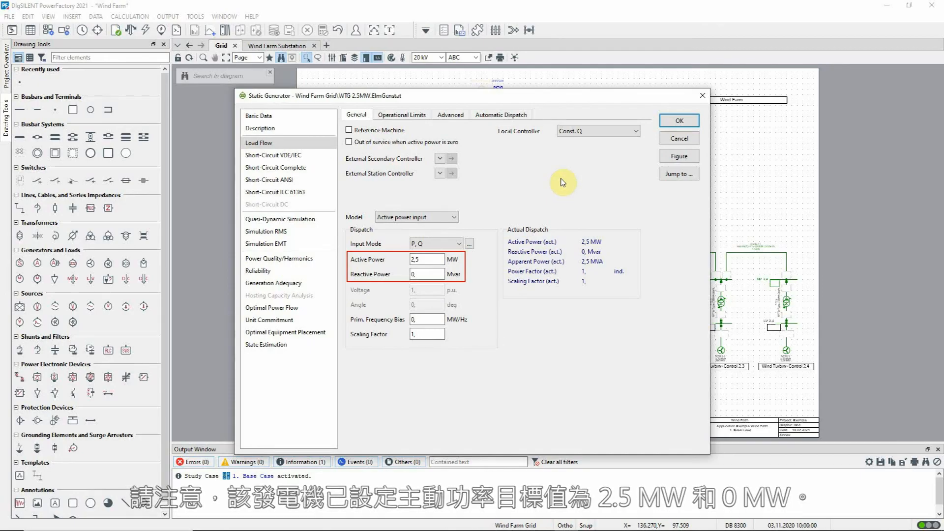
{"action": "left_click", "coordinate": [416, 116]}
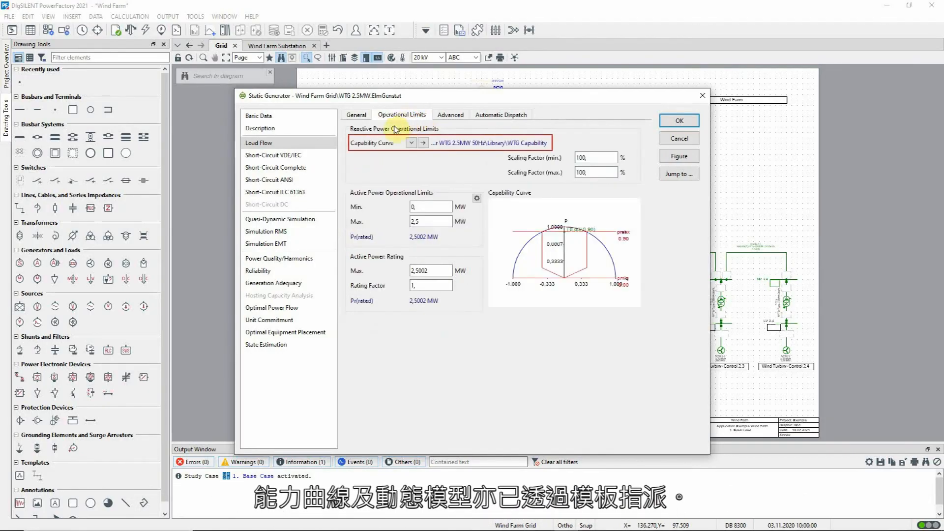
{"action": "left_click", "coordinate": [302, 114]}
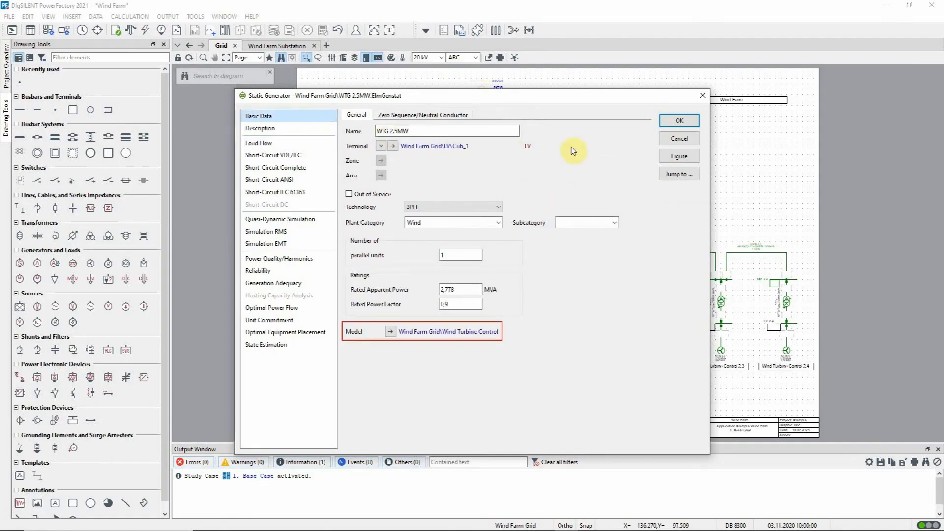
{"action": "left_click", "coordinate": [670, 121]}
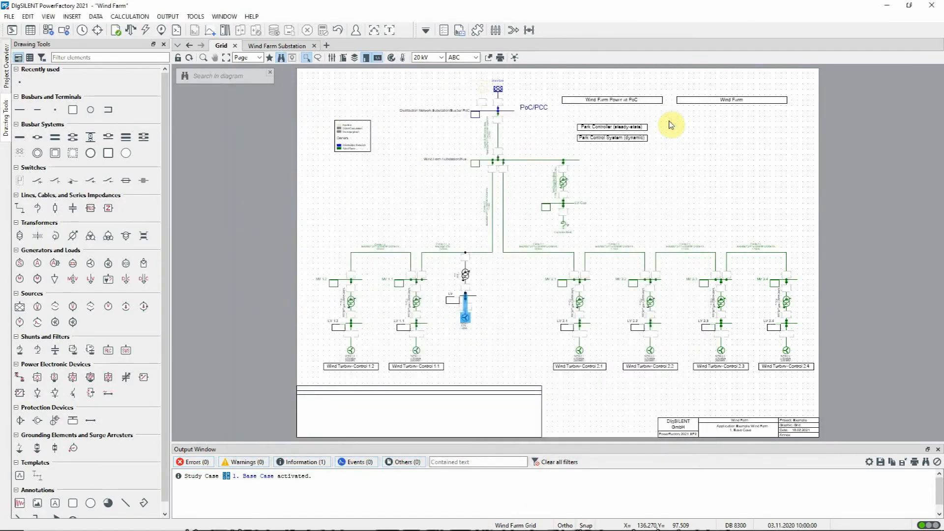
Run a balanced, positive-sequence AC load flow and compare the new turbine's active and reactive power with WTG 1.1.
{"action": "left_click", "coordinate": [131, 31]}
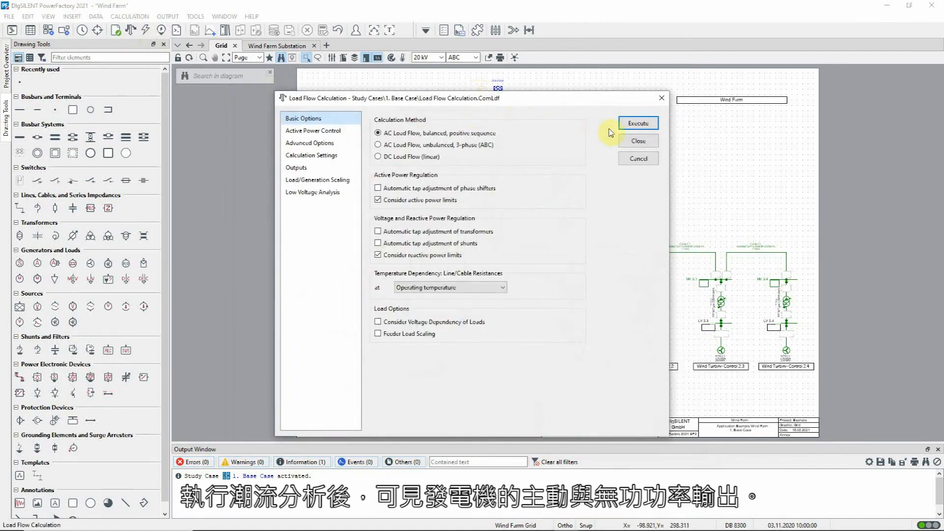
{"action": "left_click", "coordinate": [635, 125]}
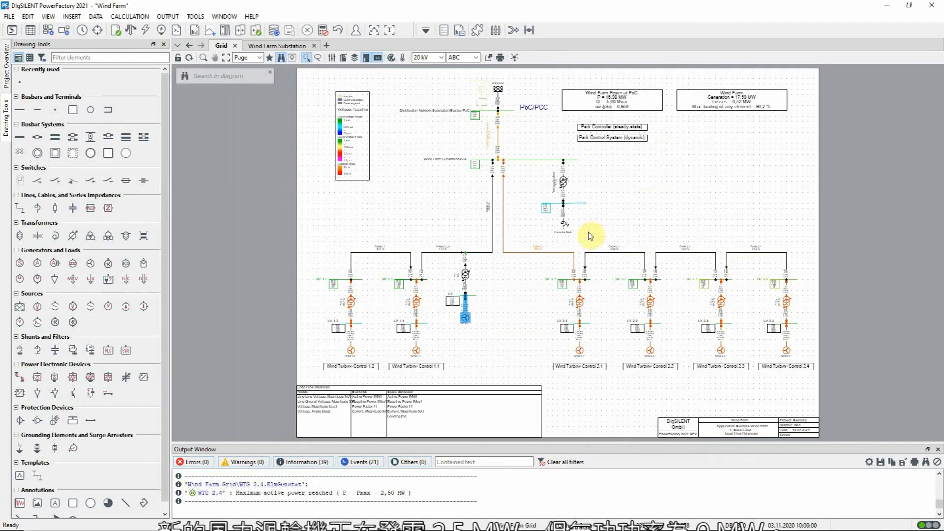
{"action": "mouse_move", "coordinate": [467, 315]}
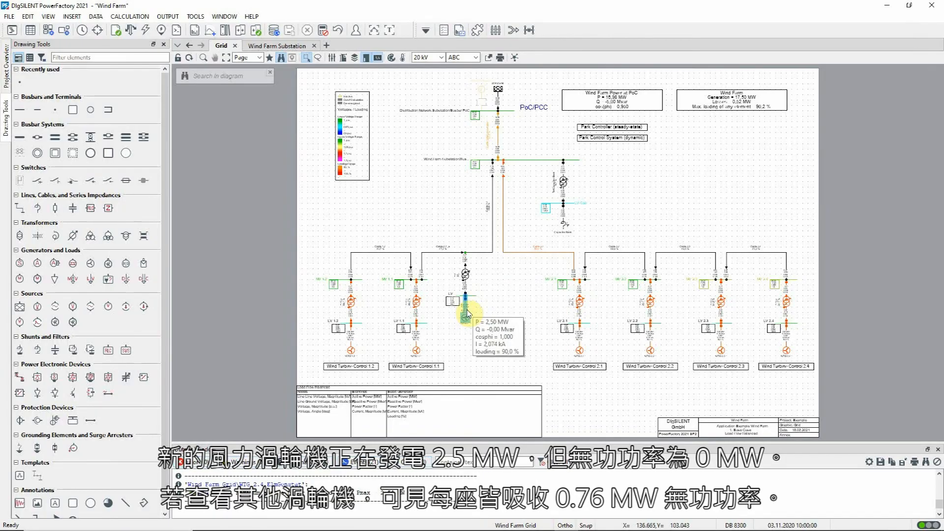
{"action": "left_click", "coordinate": [416, 336]}
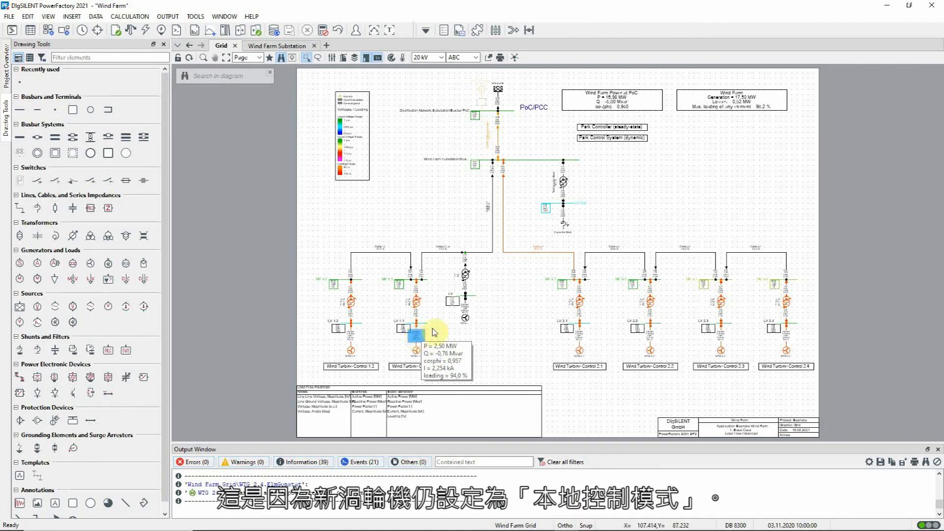
Add the new wind turbine to the station control Park Controller (steady-state).
{"action": "right_click", "coordinate": [466, 322]}
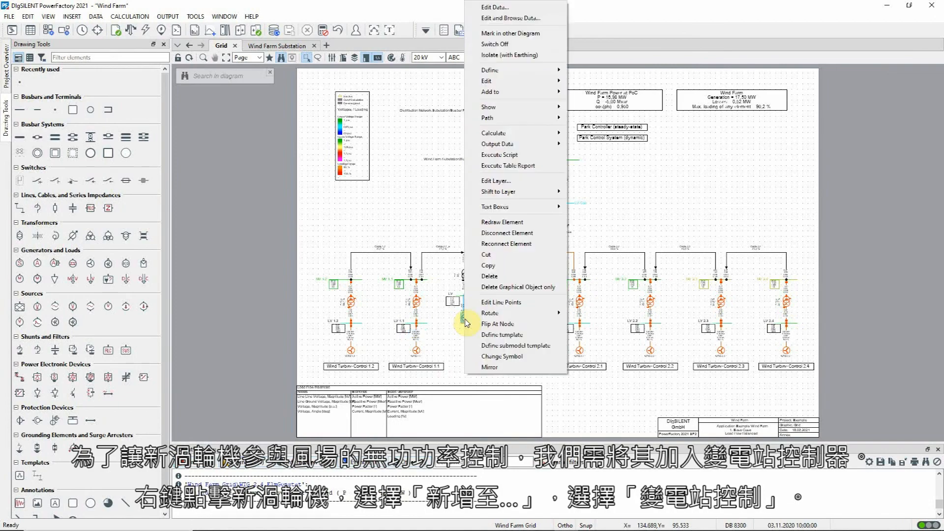
{"action": "mouse_move", "coordinate": [558, 97]}
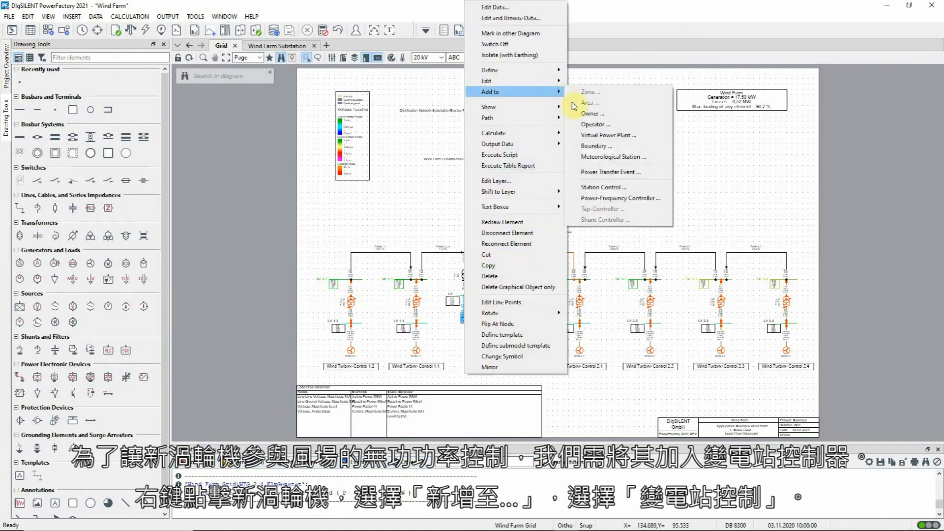
{"action": "left_click", "coordinate": [596, 189]}
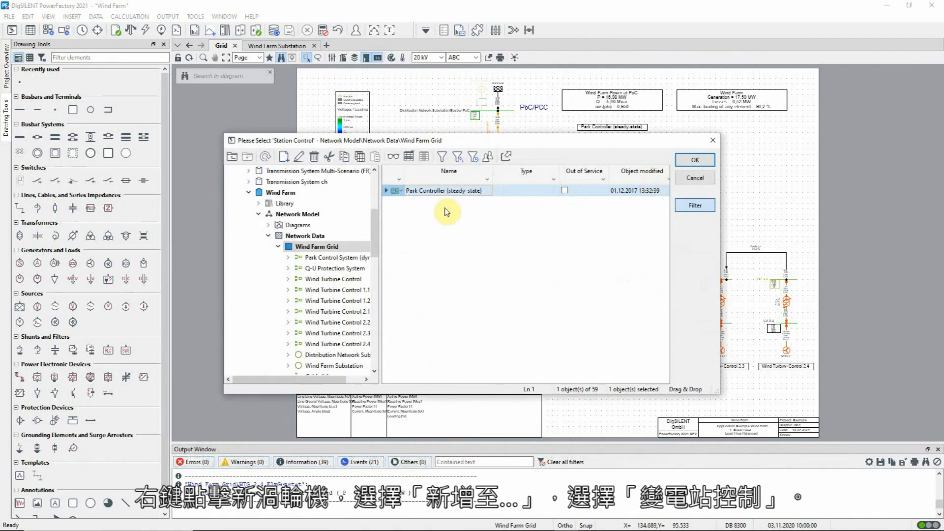
{"action": "left_click", "coordinate": [699, 160]}
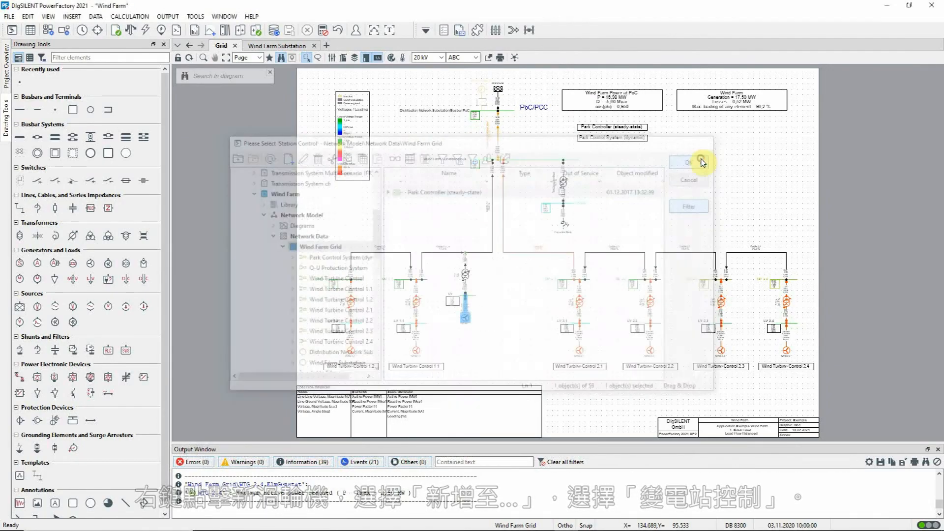
Confirm Park Controller (steady-state) as the new turbine's station control and check the controller's machine list.
{"action": "left_click", "coordinate": [701, 162]}
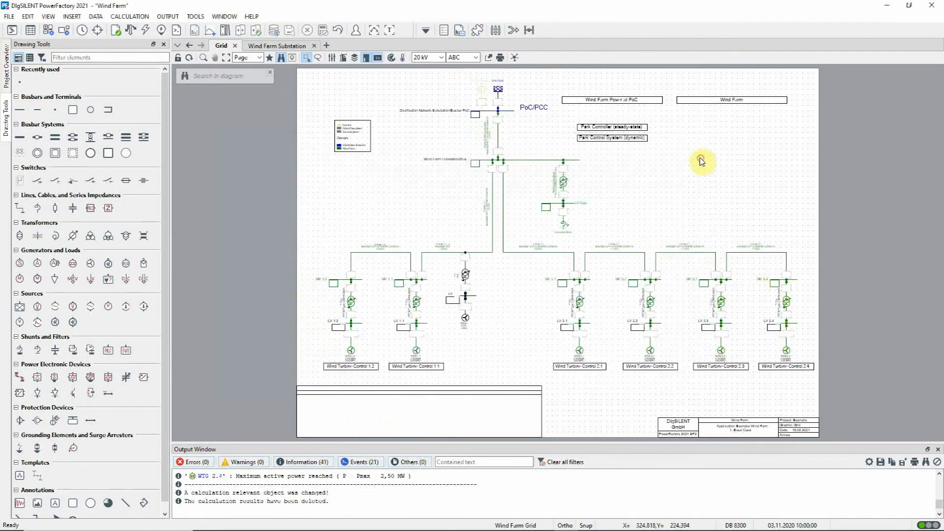
{"action": "double_click", "coordinate": [635, 128]}
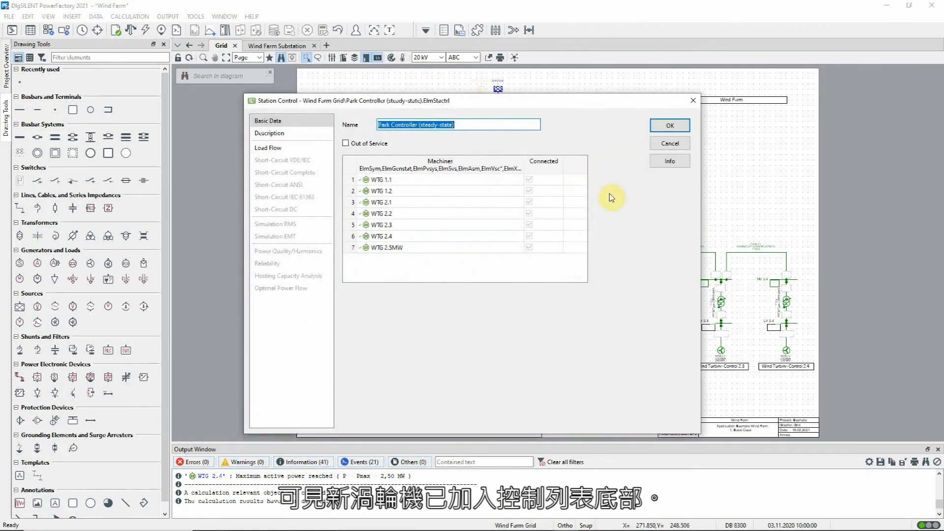
{"action": "left_click", "coordinate": [663, 144]}
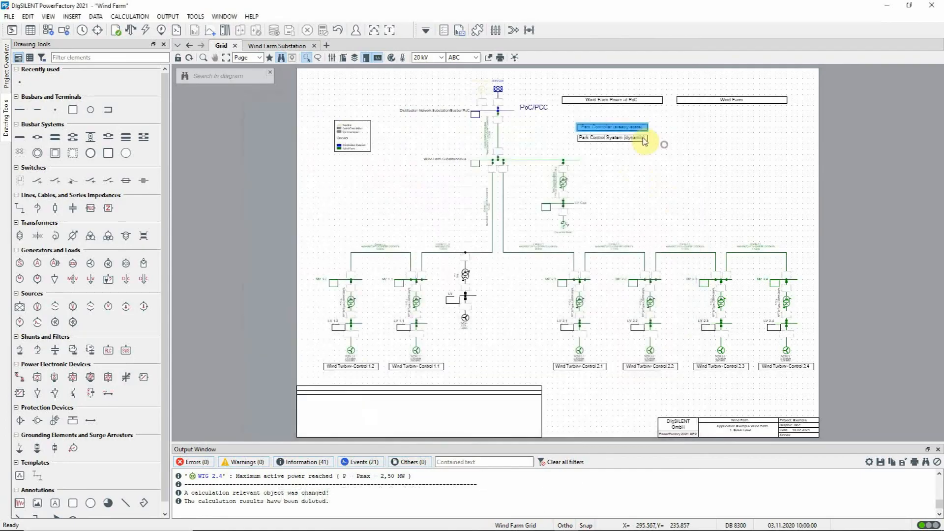
Run a balanced, positive-sequence AC load flow and check the power at the PoC, the new turbine and WTG 1.1.
{"action": "left_click", "coordinate": [132, 28]}
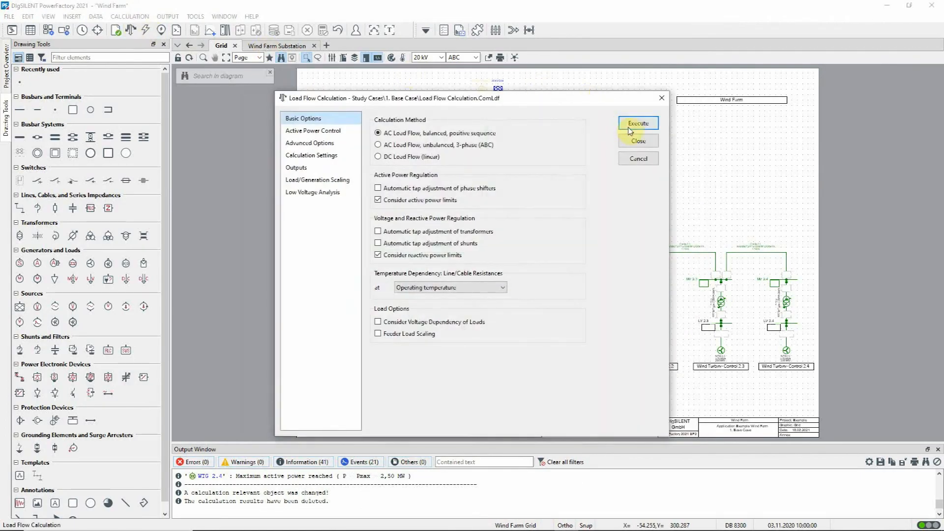
{"action": "left_click", "coordinate": [629, 129]}
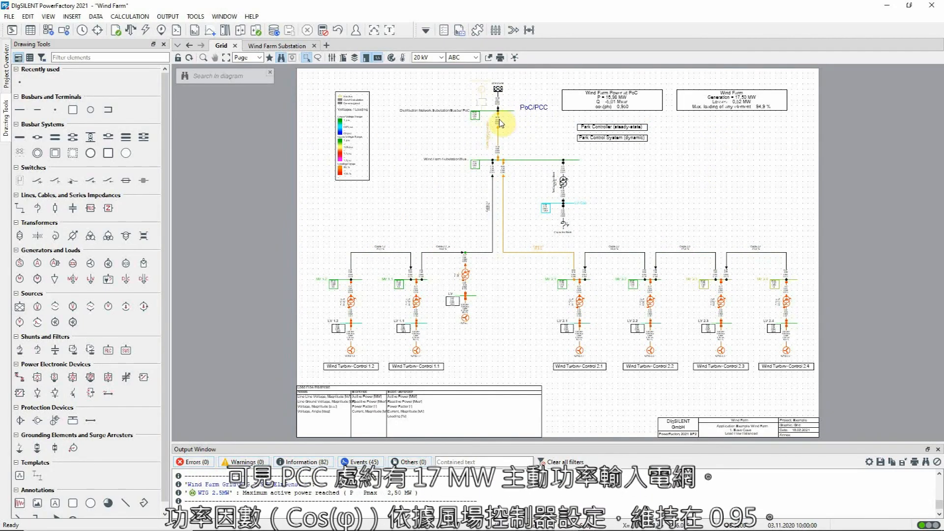
{"action": "mouse_move", "coordinate": [500, 123]}
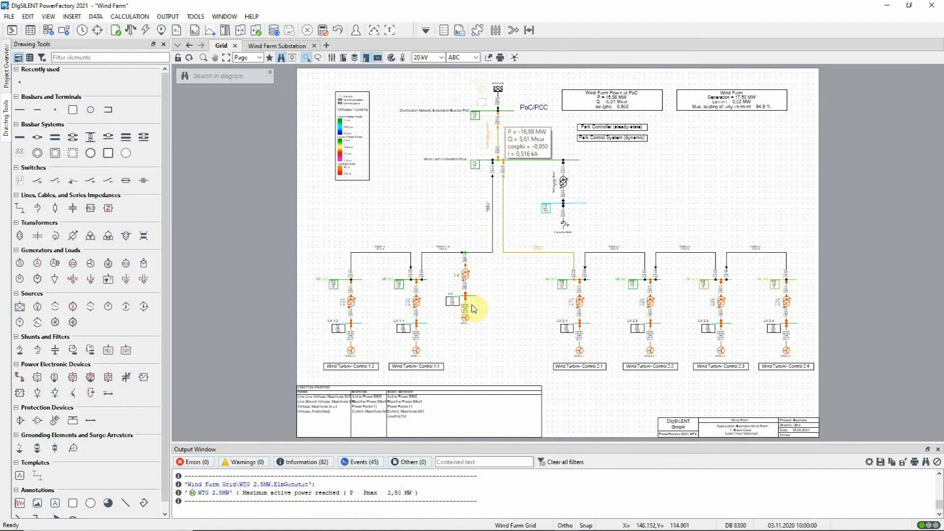
{"action": "mouse_move", "coordinate": [469, 311]}
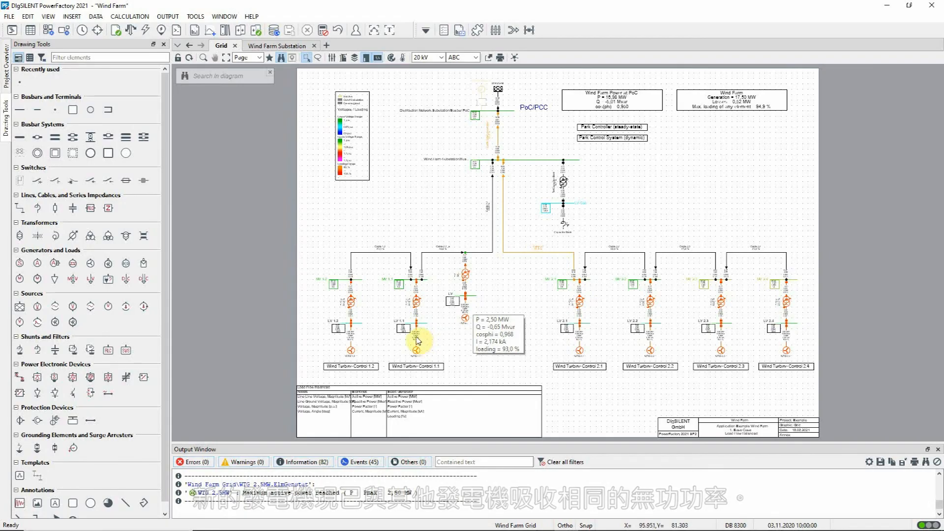
{"action": "mouse_move", "coordinate": [420, 338]}
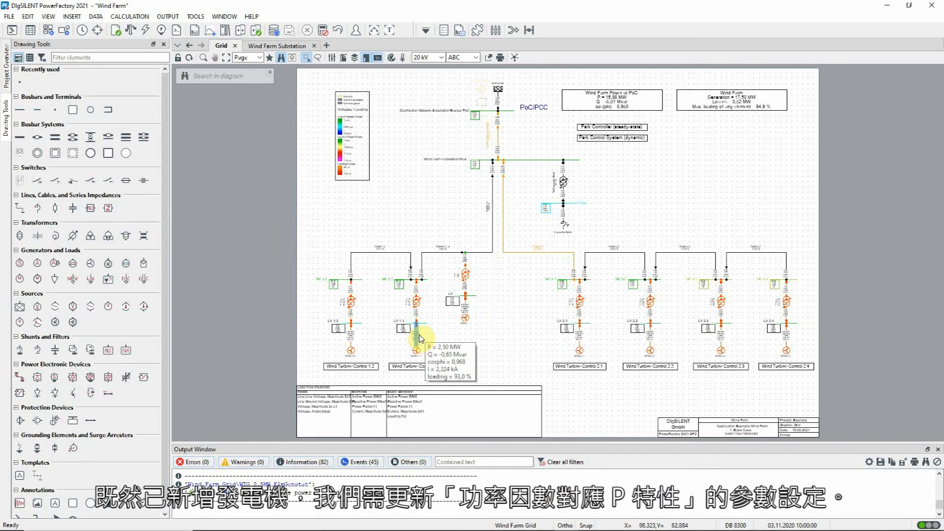
Set the underexcited active power of the Park Controller's cosphi(P) characteristic to 17.5 MW and rerun the balanced AC load flow.
{"action": "double_click", "coordinate": [644, 132]}
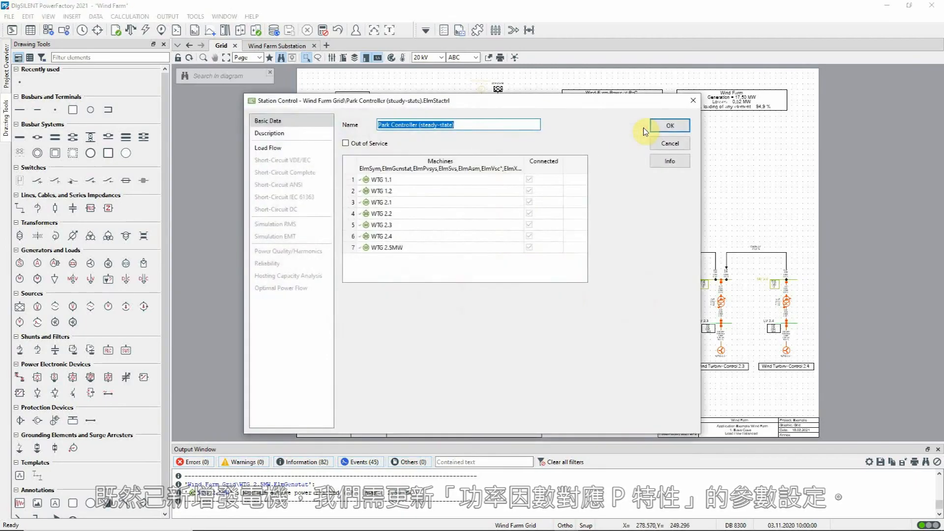
{"action": "left_click", "coordinate": [319, 152]}
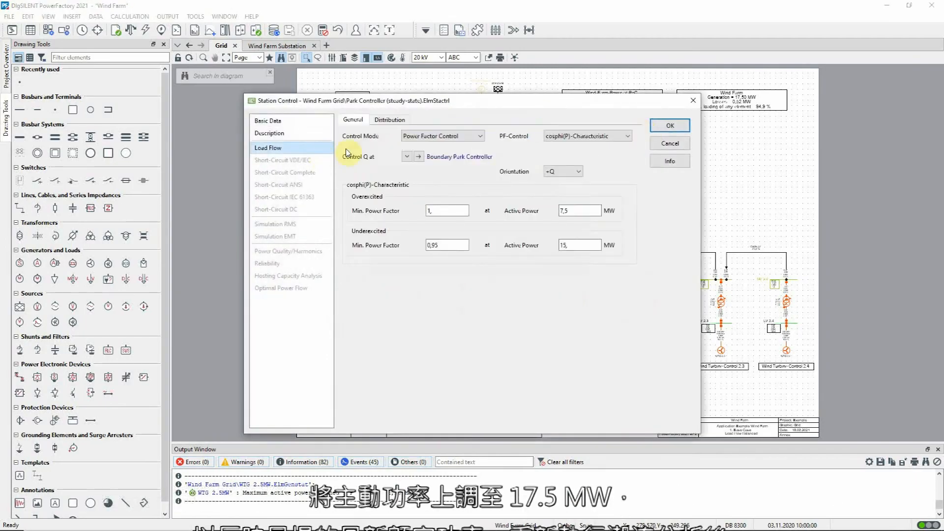
{"action": "double_click", "coordinate": [568, 244]}
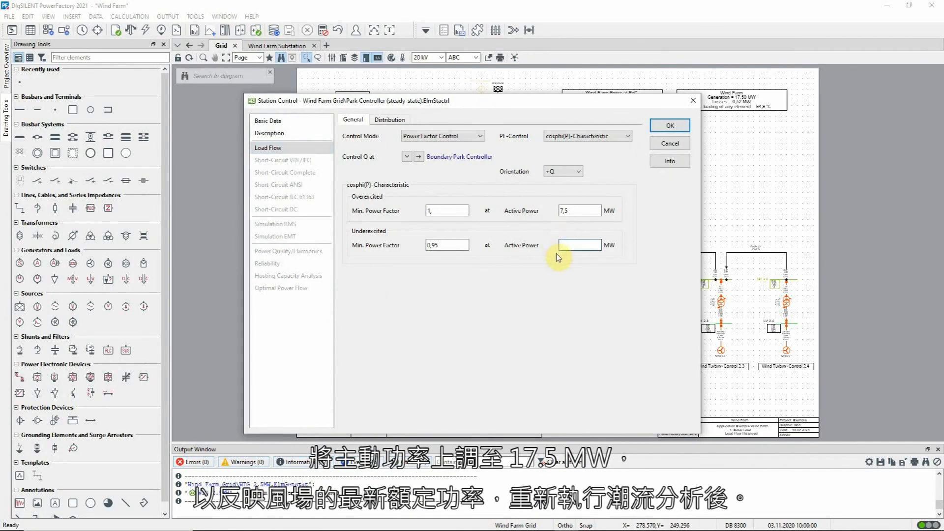
{"action": "left_click", "coordinate": [685, 123]}
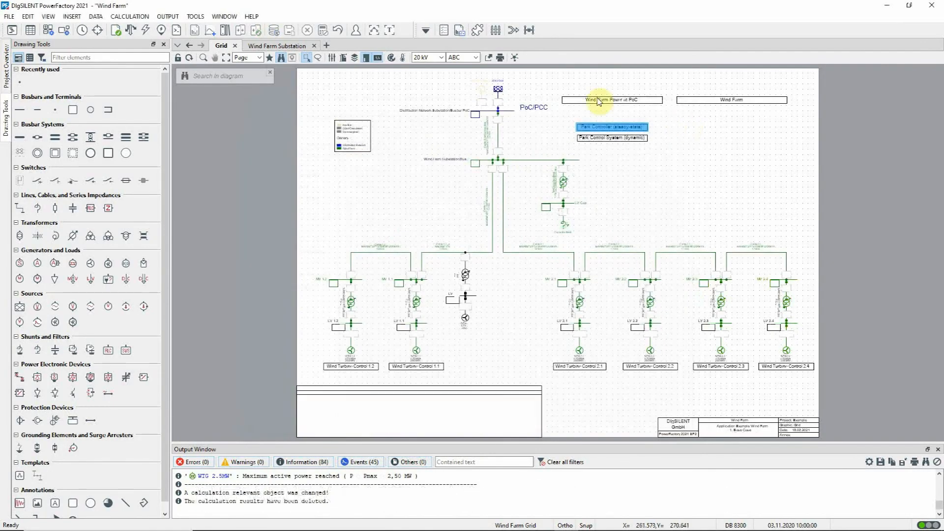
{"action": "left_click", "coordinate": [133, 28]}
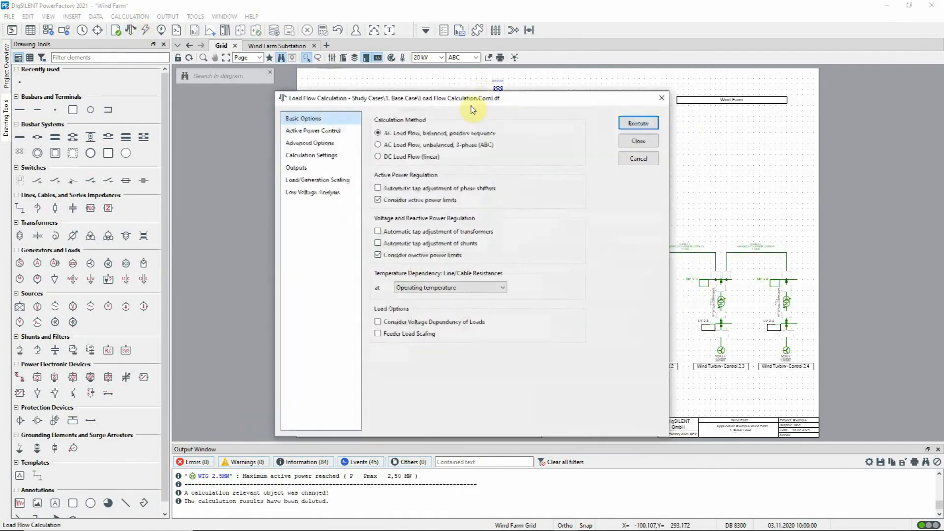
{"action": "left_click", "coordinate": [634, 124]}
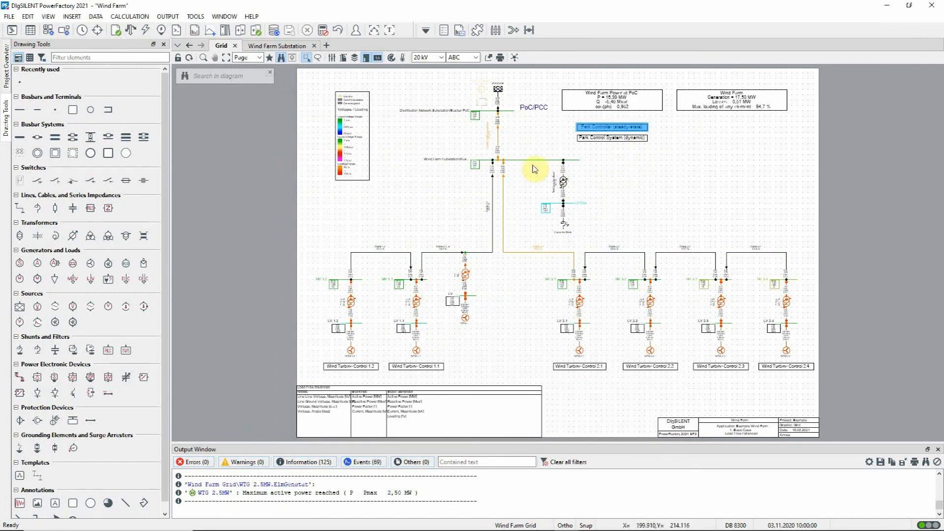